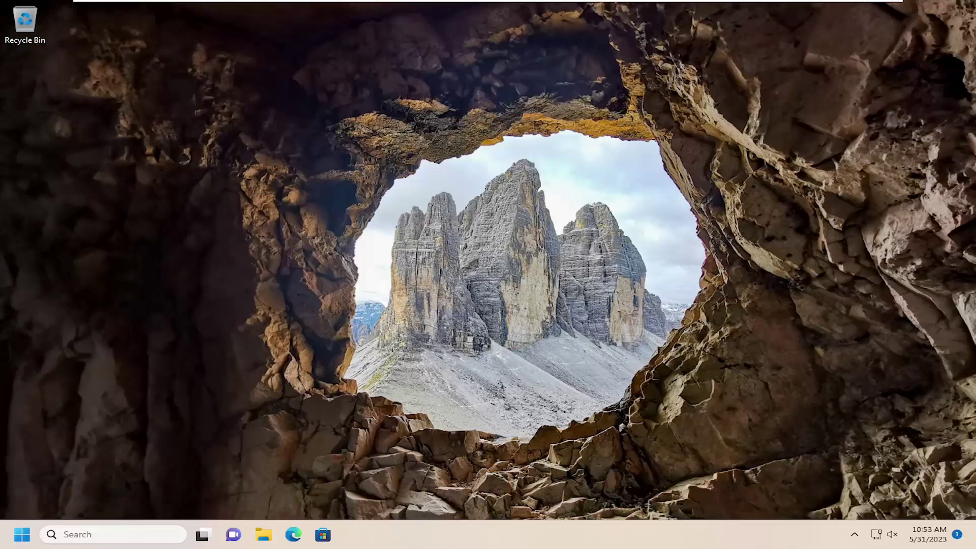
Search for regedit and launch Registry Editor as administrator
left_click(136, 535)
type("regedit")
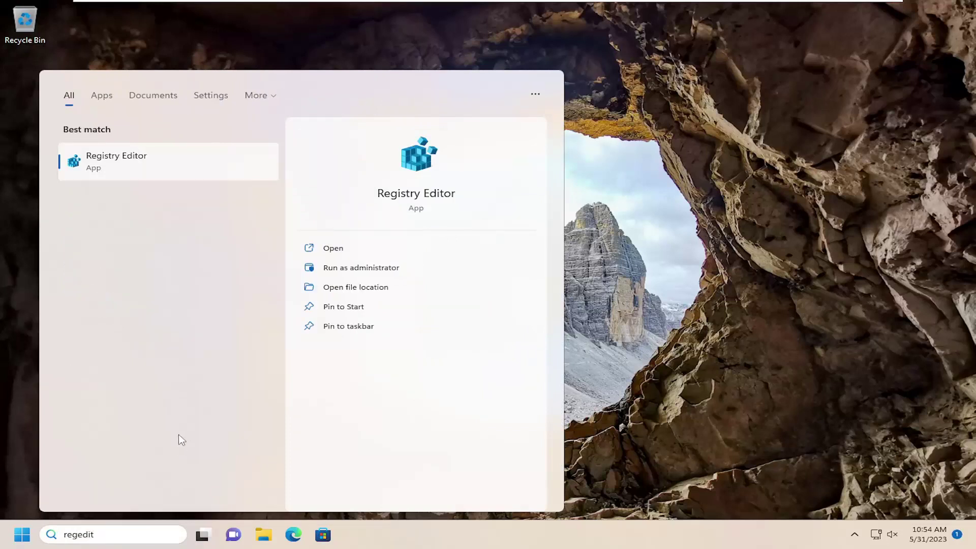
right_click(104, 161)
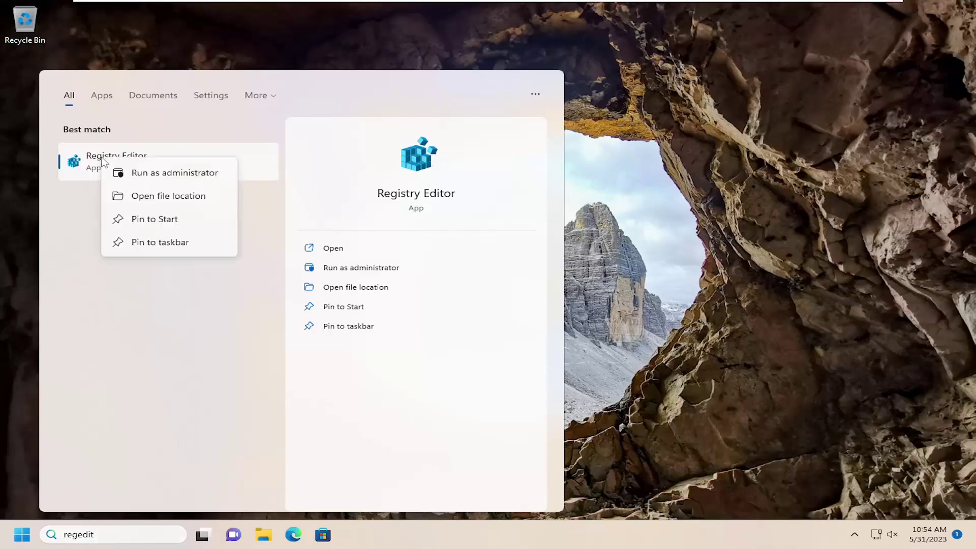
left_click(161, 175)
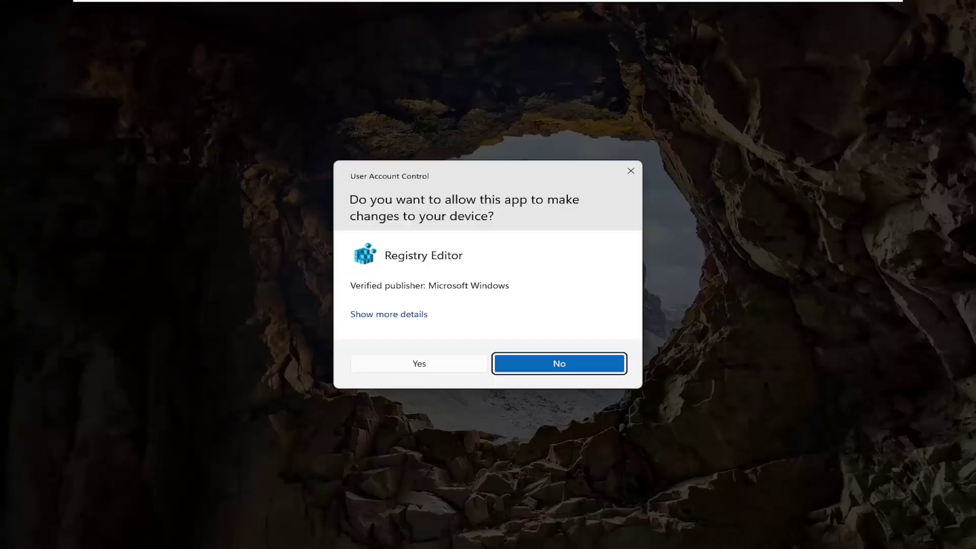
Approve the UAC prompt, then view the File Export dialog and cancel it without exporting
left_click(416, 366)
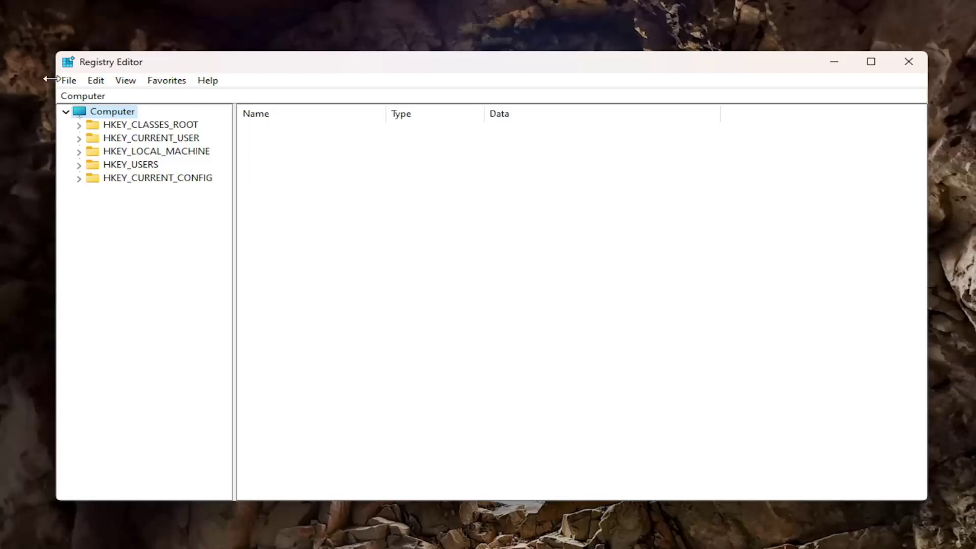
left_click(68, 81)
left_click(112, 116)
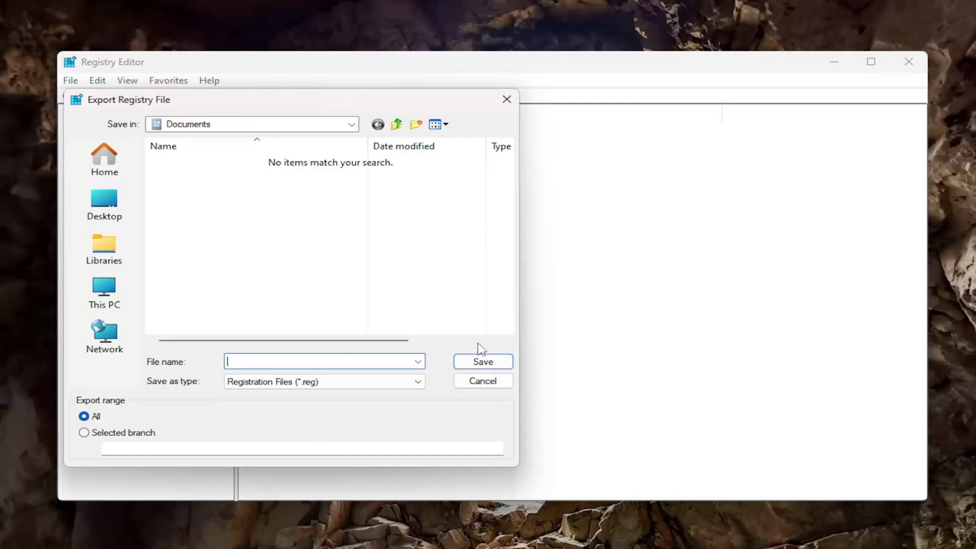
left_click(481, 380)
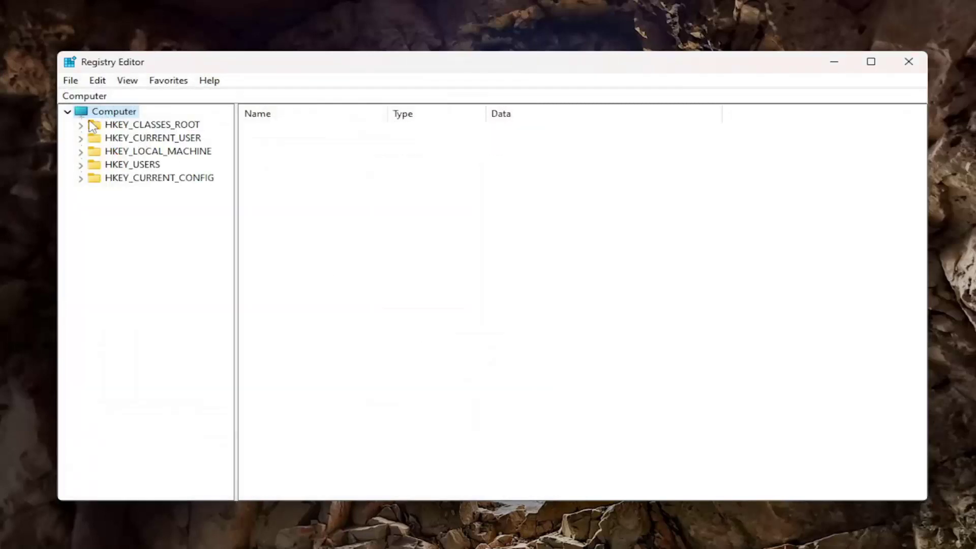
View the File Import dialog and cancel it without importing a registry file
left_click(74, 81)
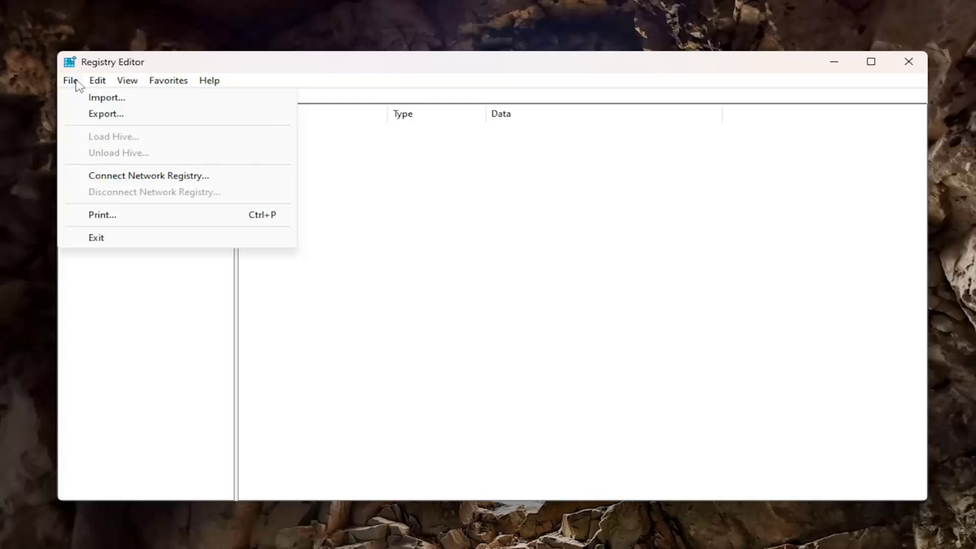
left_click(101, 98)
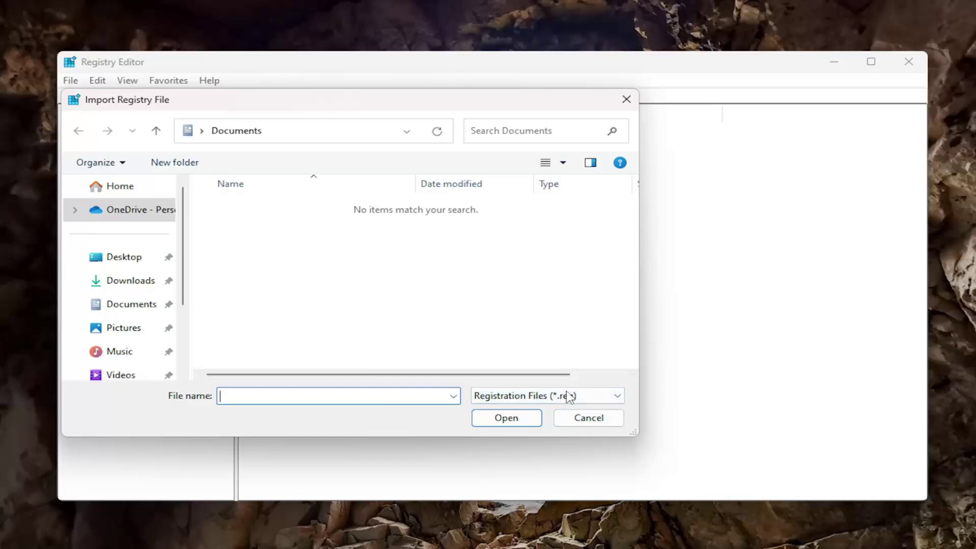
left_click(589, 419)
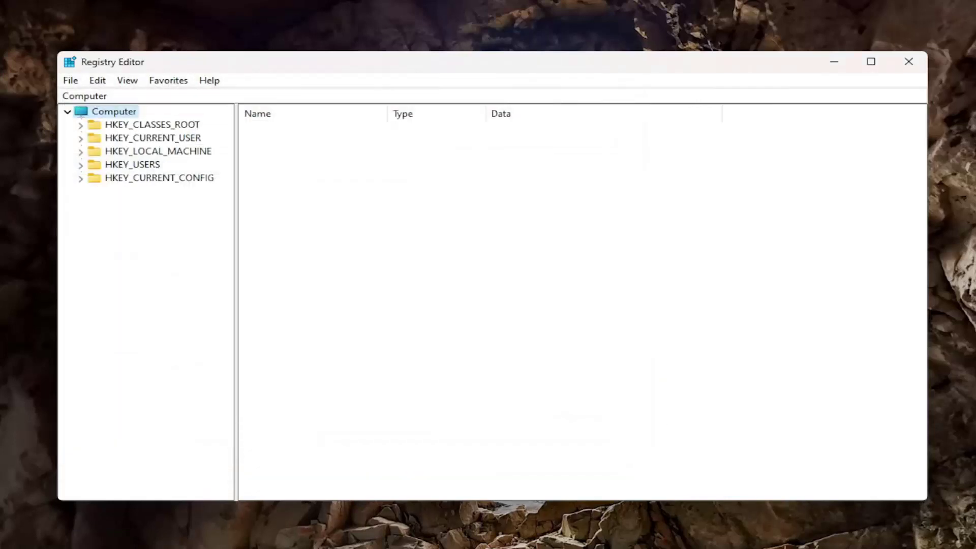
Navigate to HKEY_CURRENT_USER\Software\Microsoft\Windows\CurrentVersion\Policies, widening the tree pane along the way
double_click(156, 140)
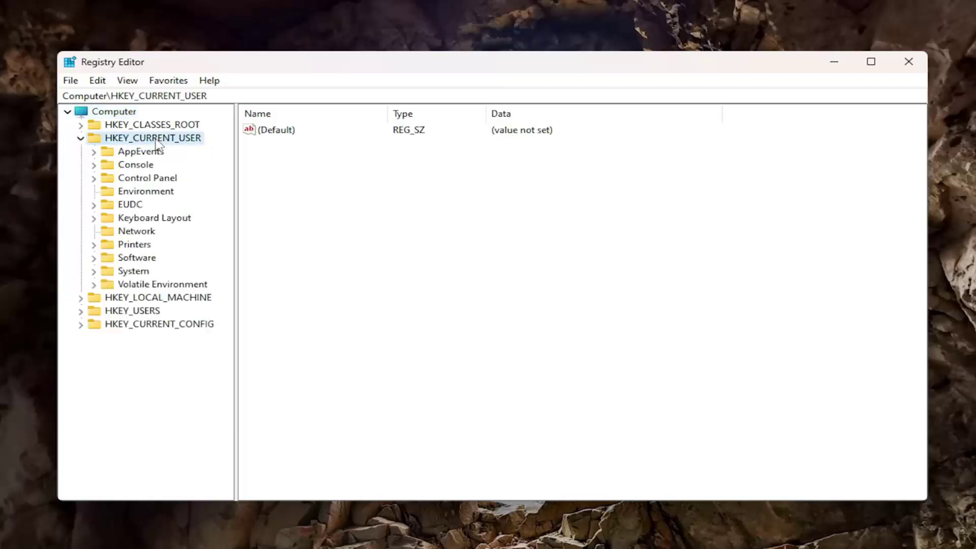
double_click(132, 260)
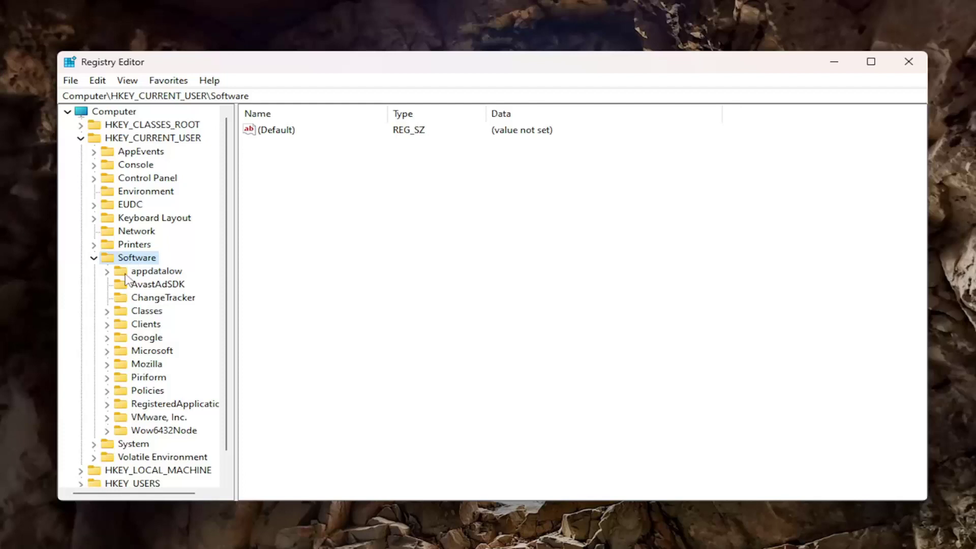
double_click(155, 352)
scroll(156, 356, "down", 13)
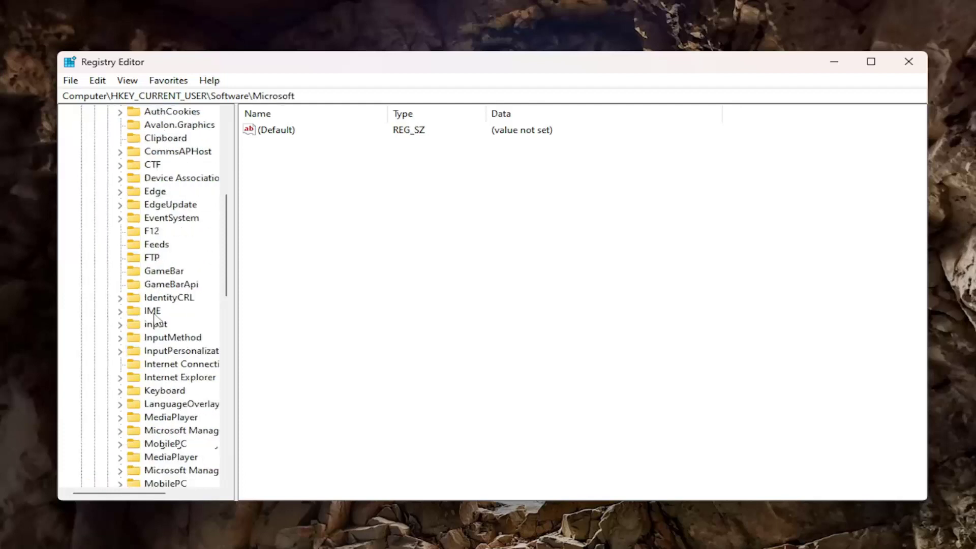
double_click(160, 351)
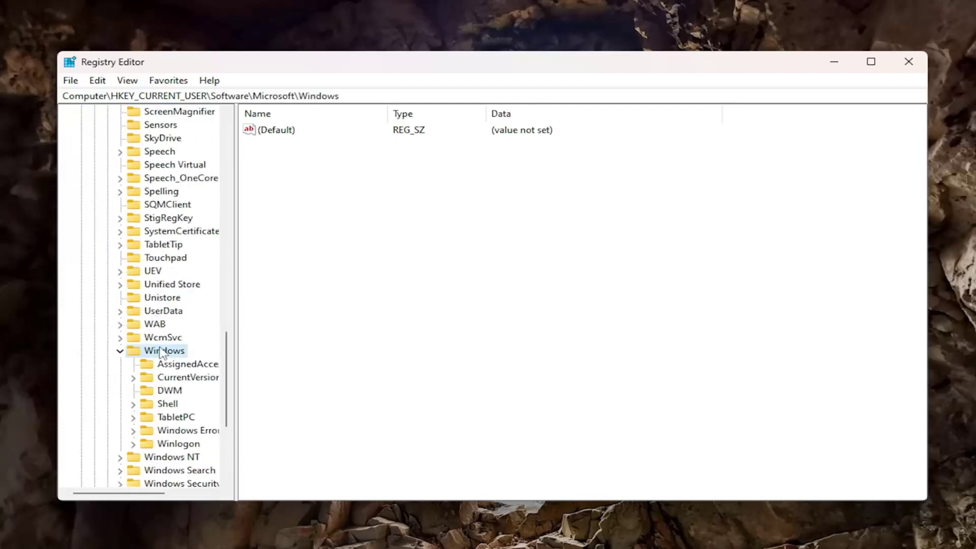
left_click_drag(235, 337, 304, 328)
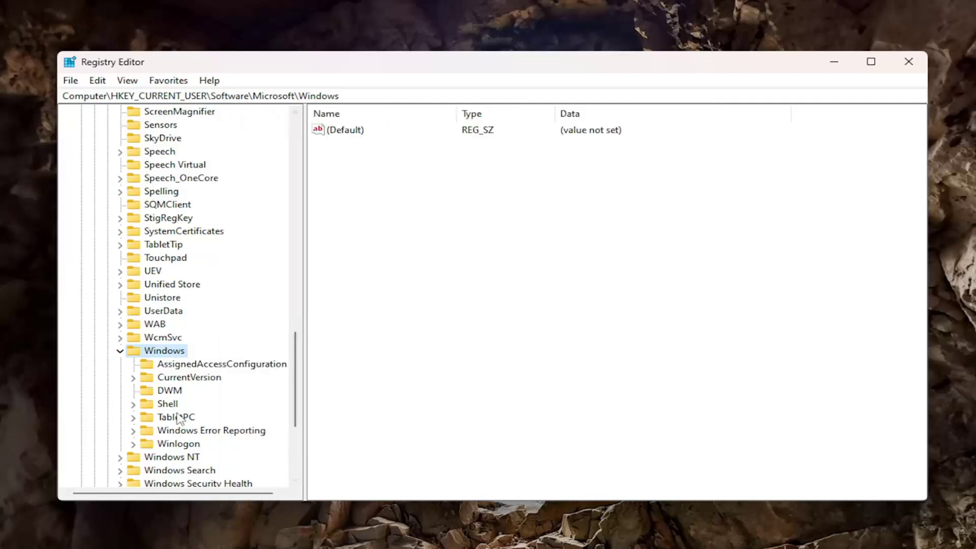
double_click(189, 377)
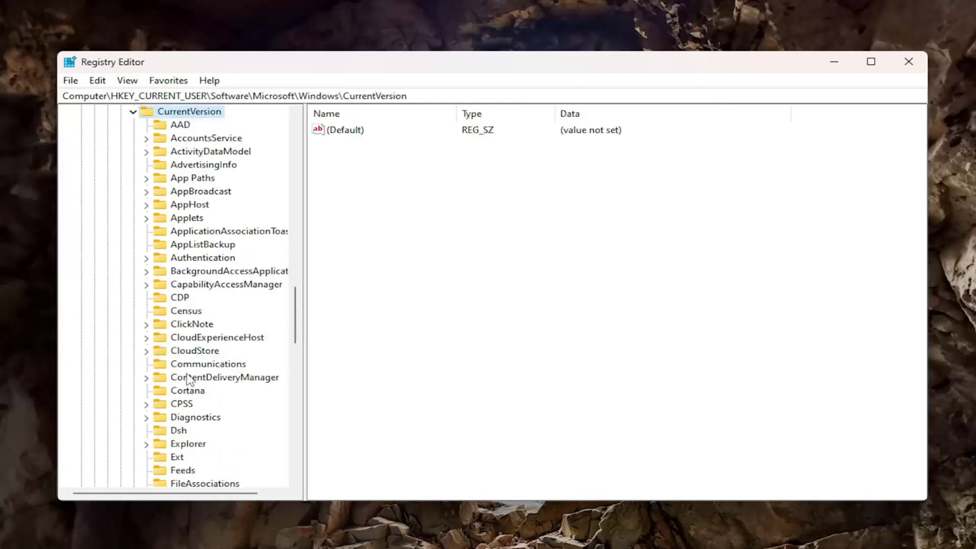
scroll(202, 355, "down", 11)
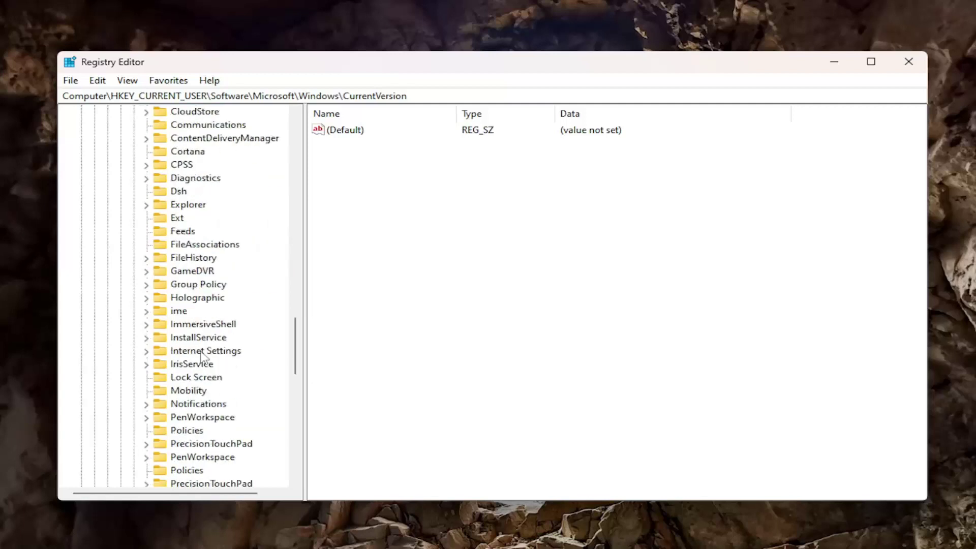
left_click(186, 232)
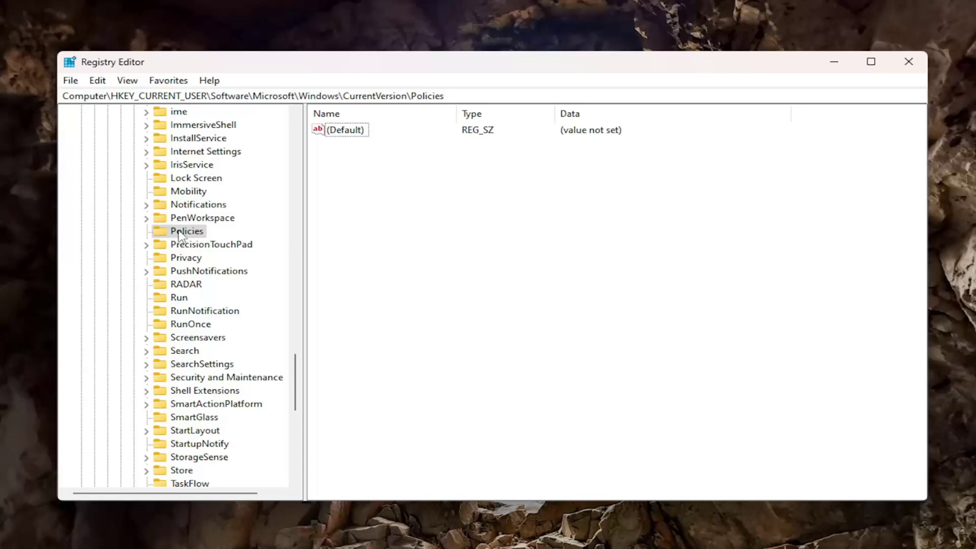
Create a new subkey named Explorer under Policies
right_click(183, 234)
mouse_move(379, 256)
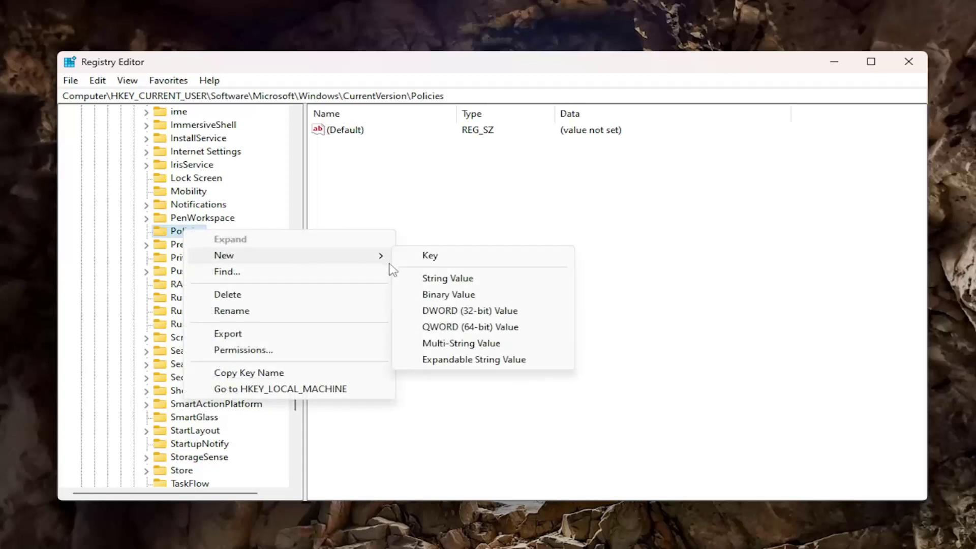
left_click(430, 256)
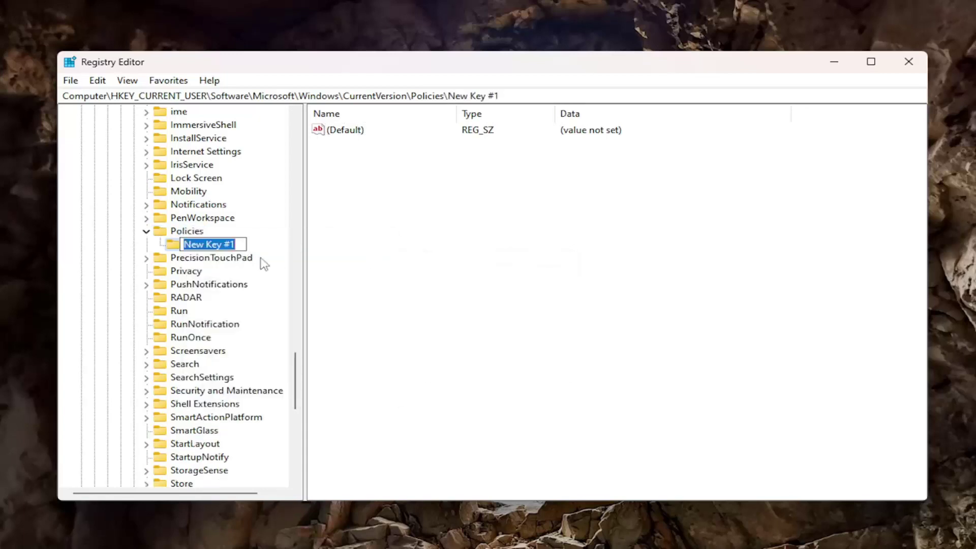
type("Expl")
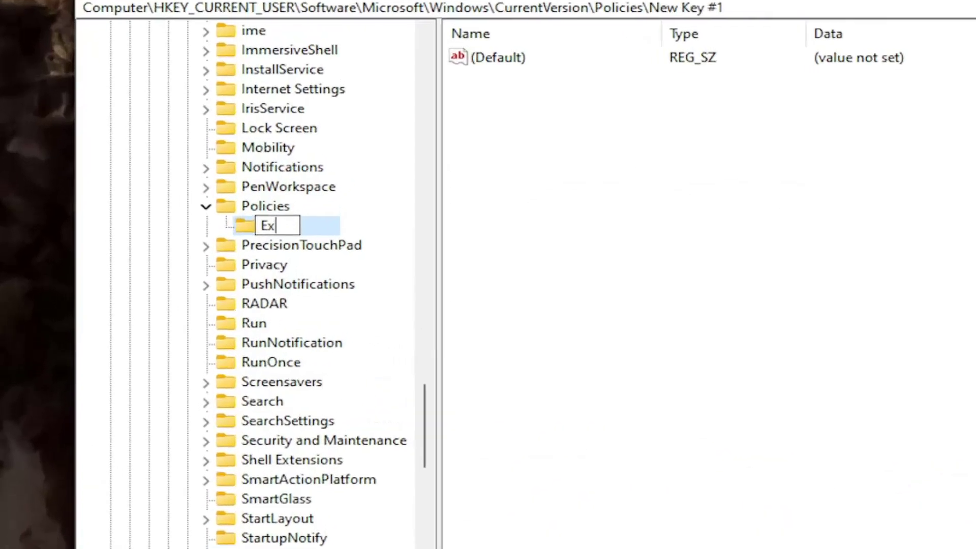
type("orer")
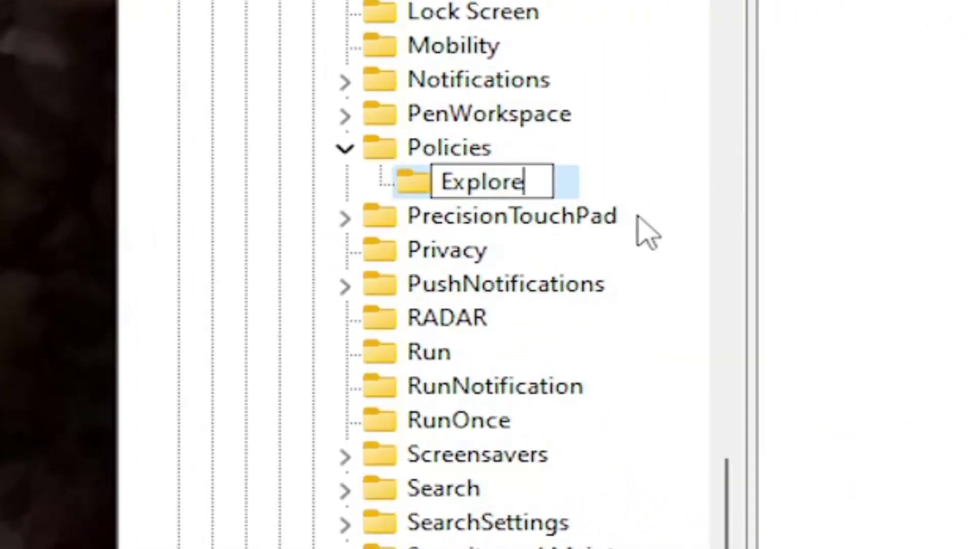
key("Return")
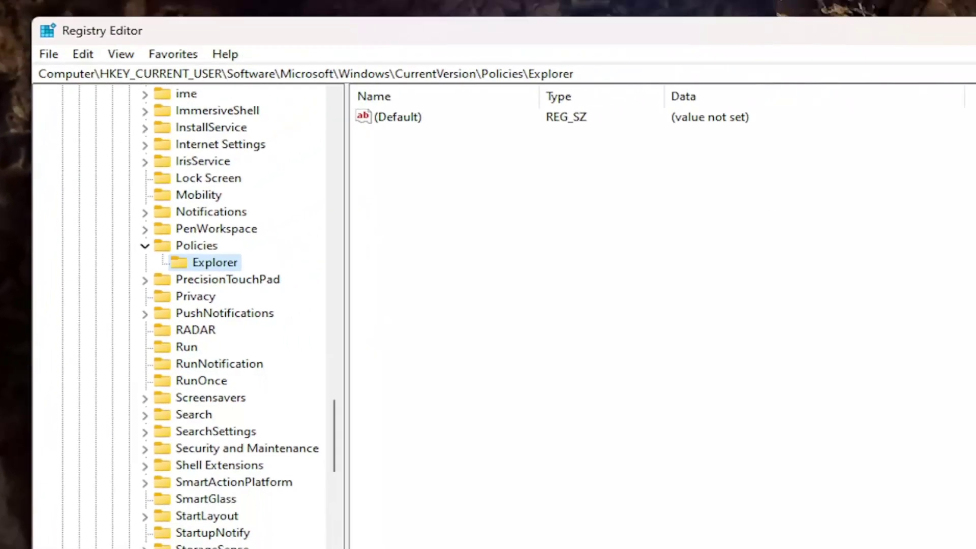
Add a DWORD (32-bit) value named NoNetConnectDisconnect inside Explorer
right_click(437, 154)
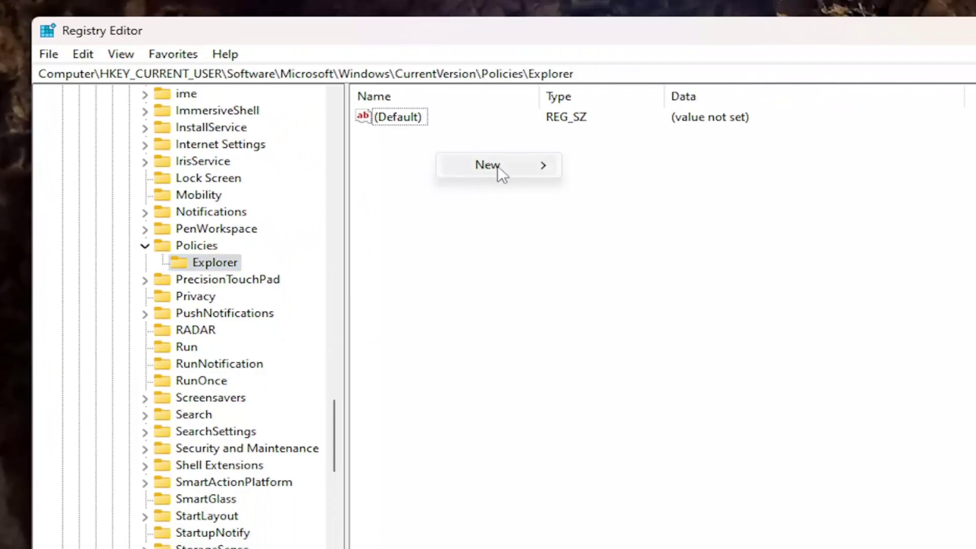
mouse_move(500, 172)
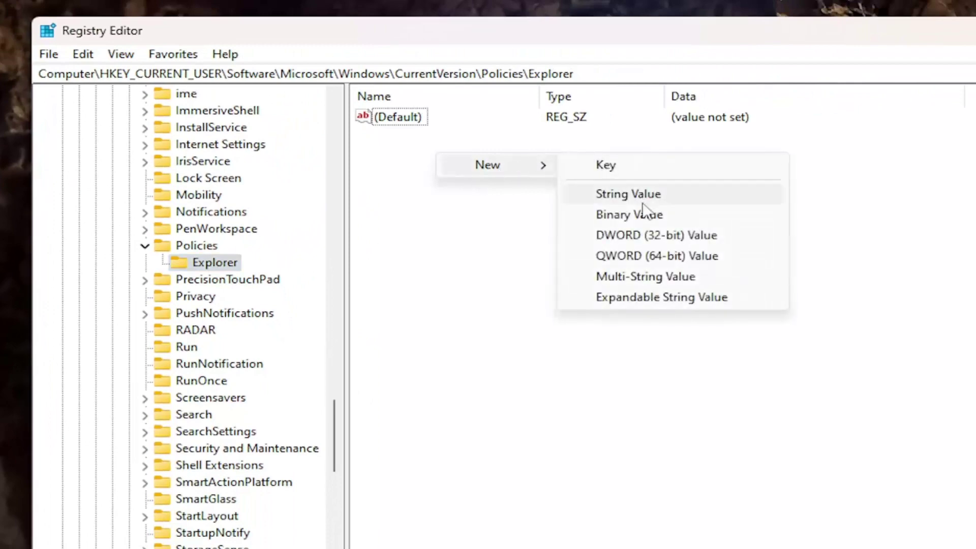
left_click(642, 231)
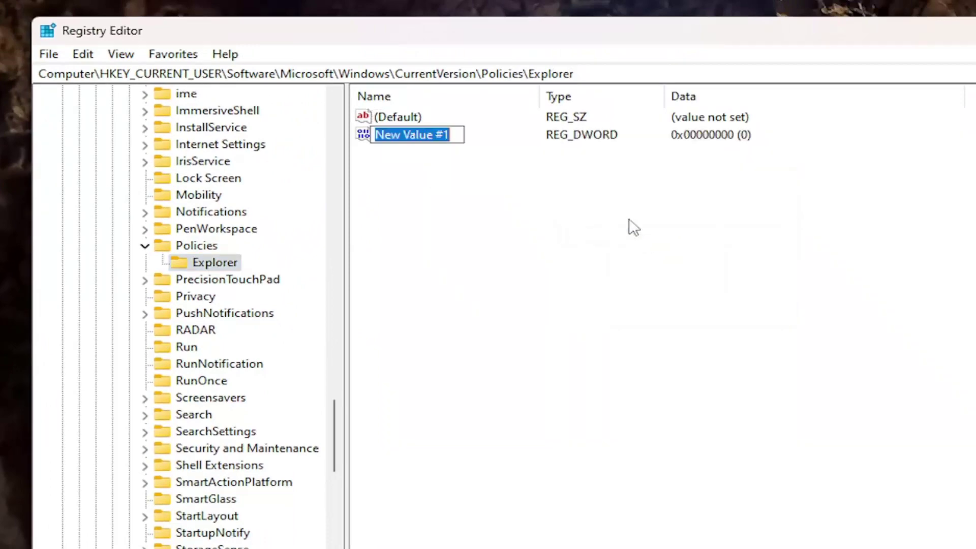
type("No")
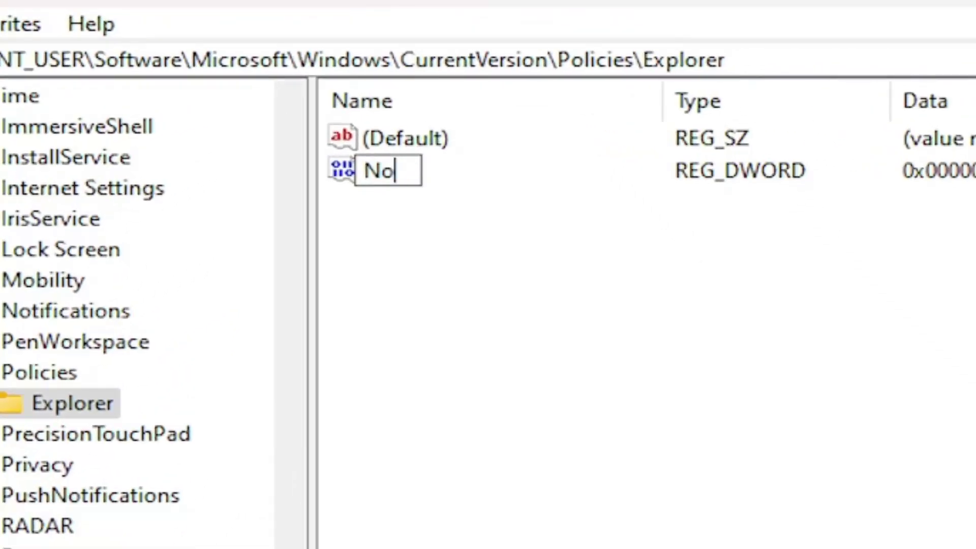
type("NetConne")
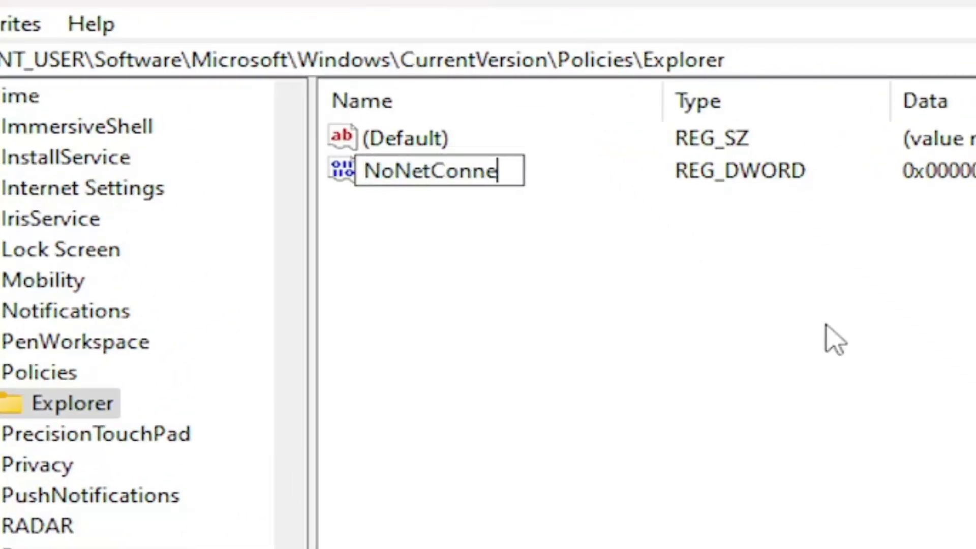
type("ctDisconne")
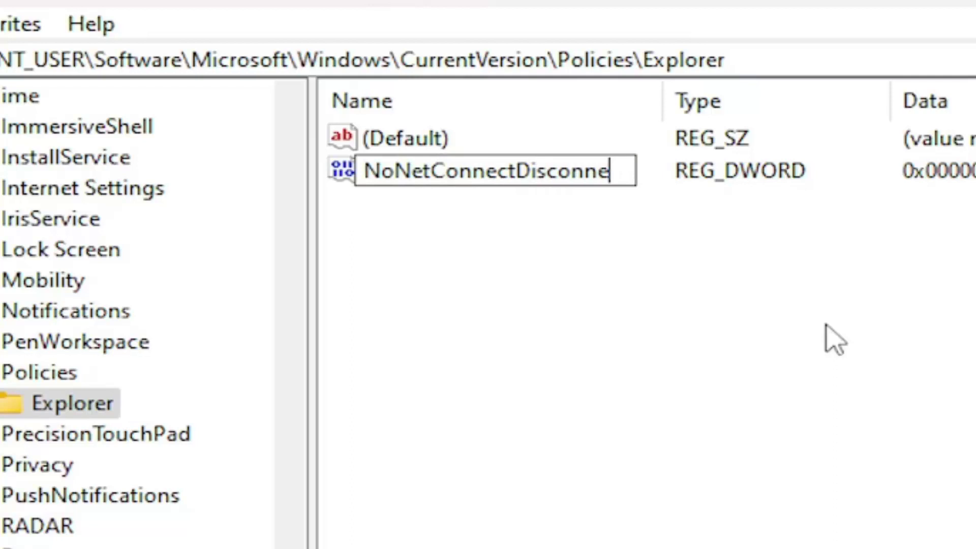
type("ct")
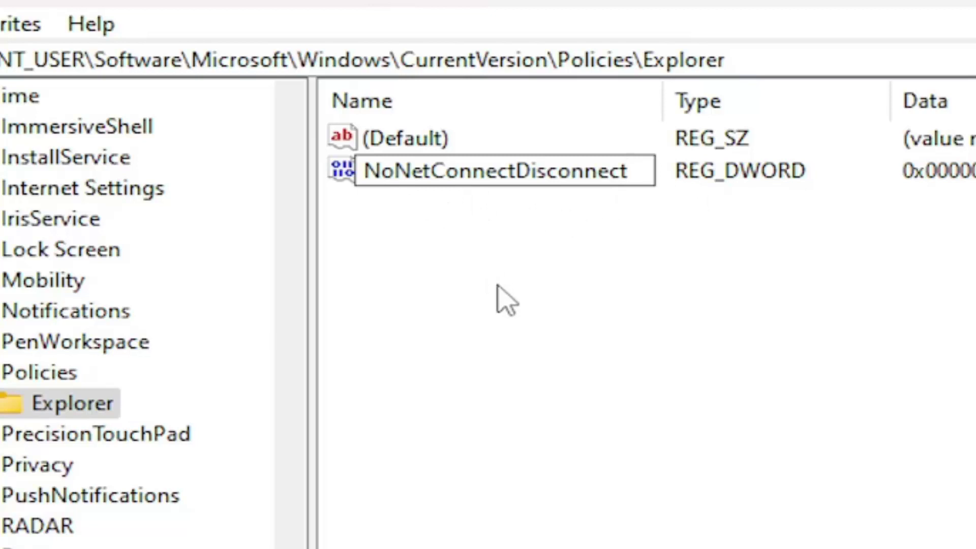
key("Return")
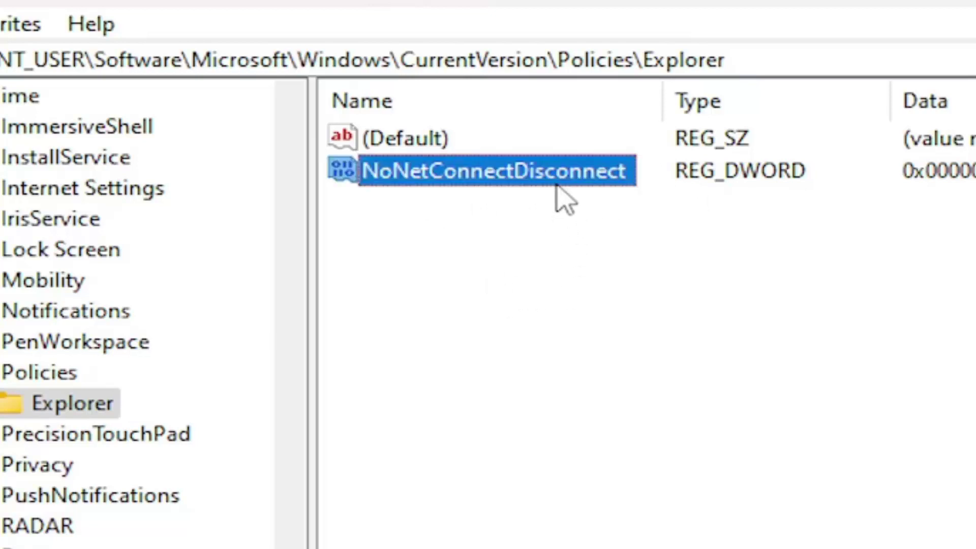
Set NoNetConnectDisconnect's value data to 1 (hexadecimal) and confirm with OK
key("Return")
left_click_drag(341, 136, 760, 176)
type("1")
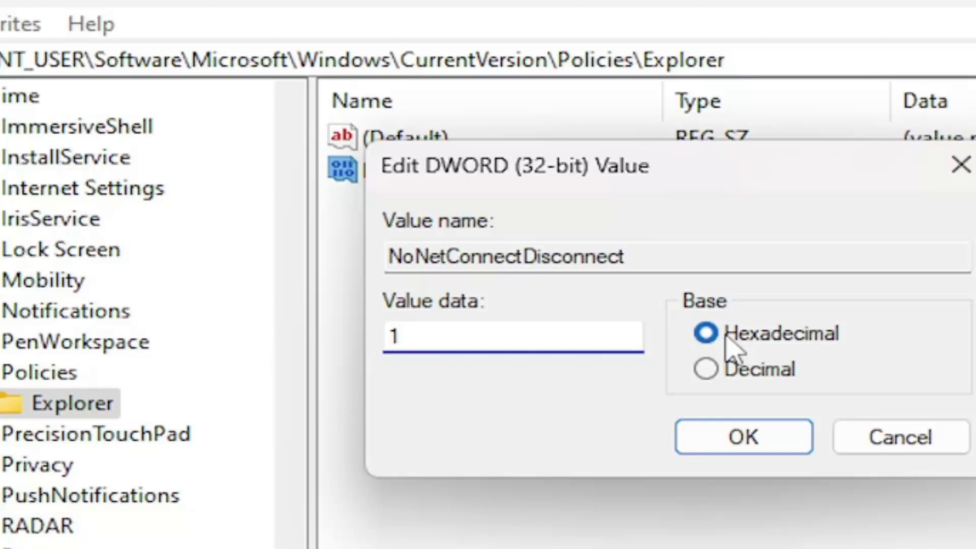
key("ctrl+a")
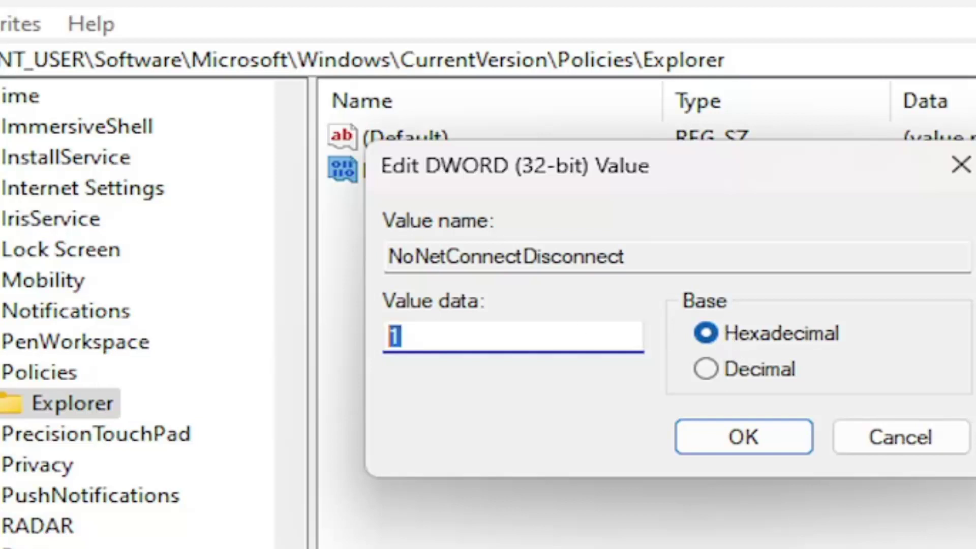
key("End")
left_click(735, 447)
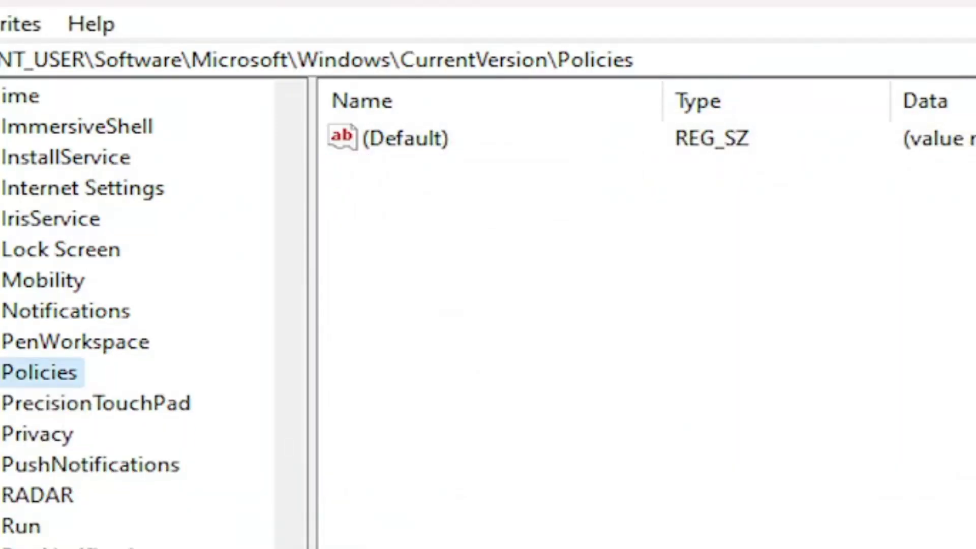
Collapse the registry tree back up to Computer and close Registry Editor
scroll(137, 305, "up", 2)
left_click_drag(275, 304, 261, 497)
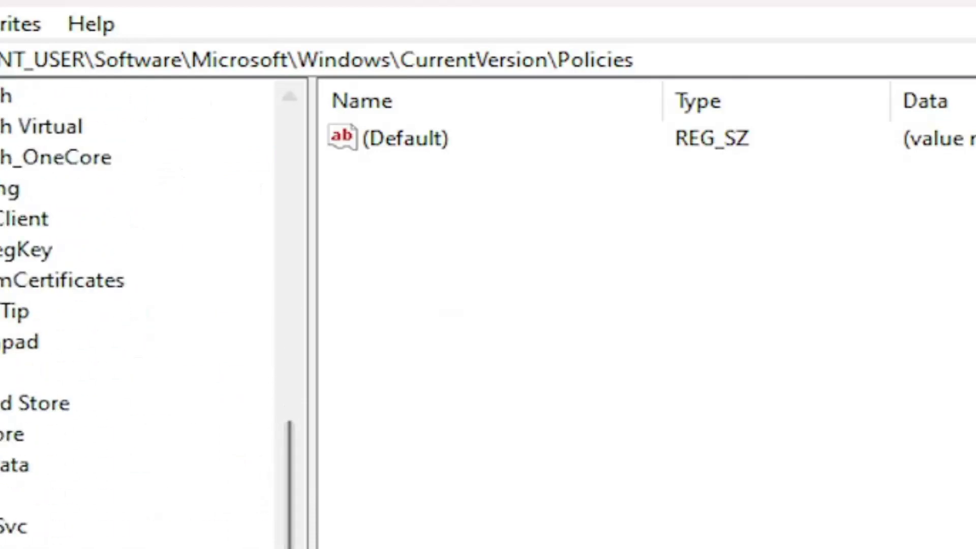
key("BackSpace")
key("BackSpace")
scroll(279, 374, "up", 20)
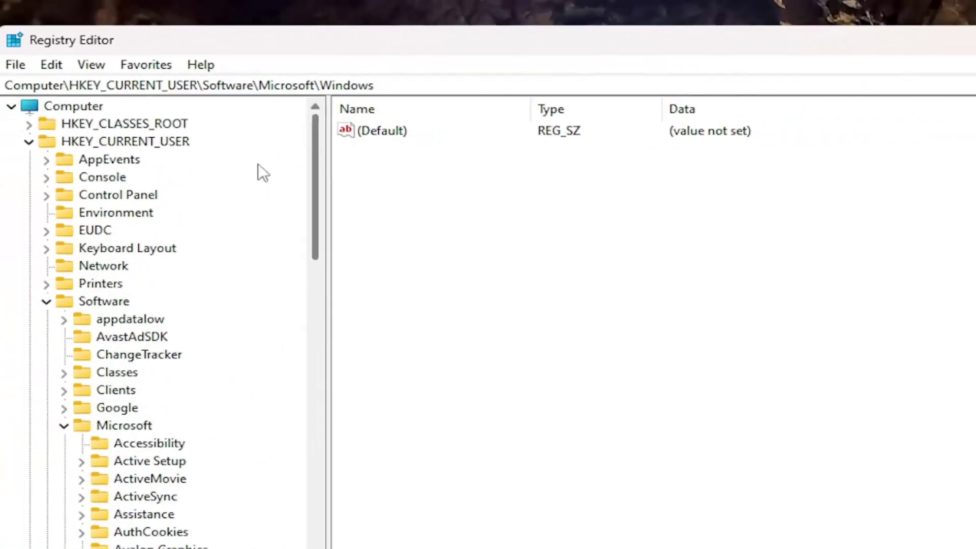
key("Left")
key("Left")
key("Left")
key("Left")
key("Left")
key("Left")
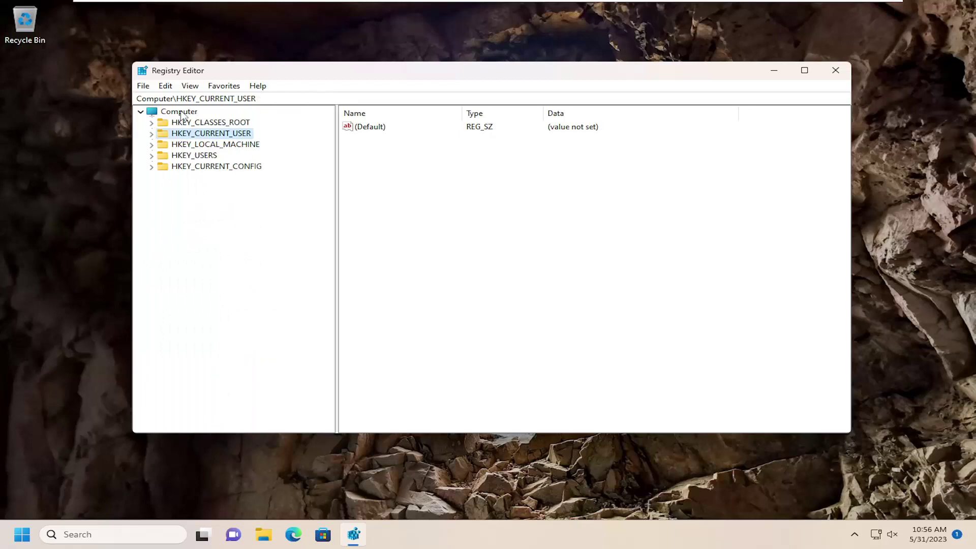
key("Left")
left_click(835, 70)
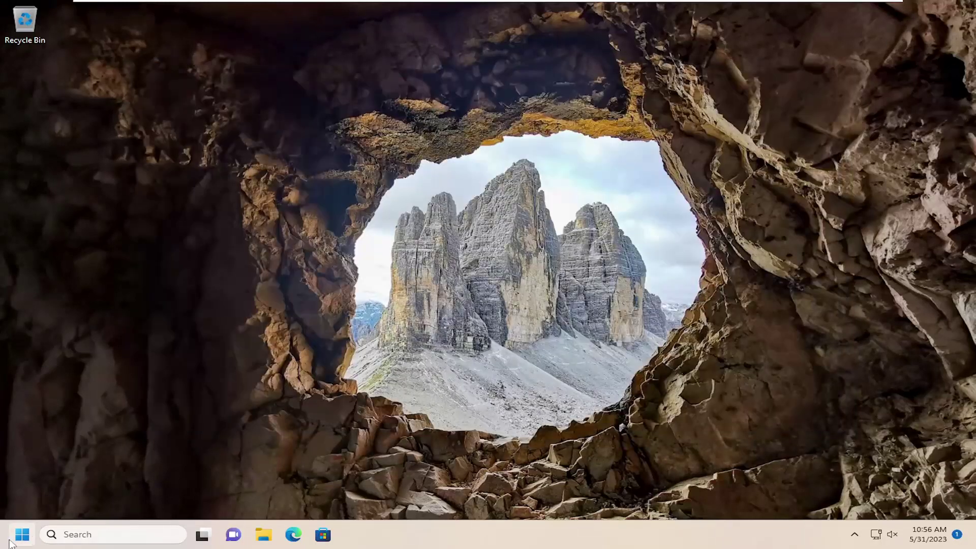